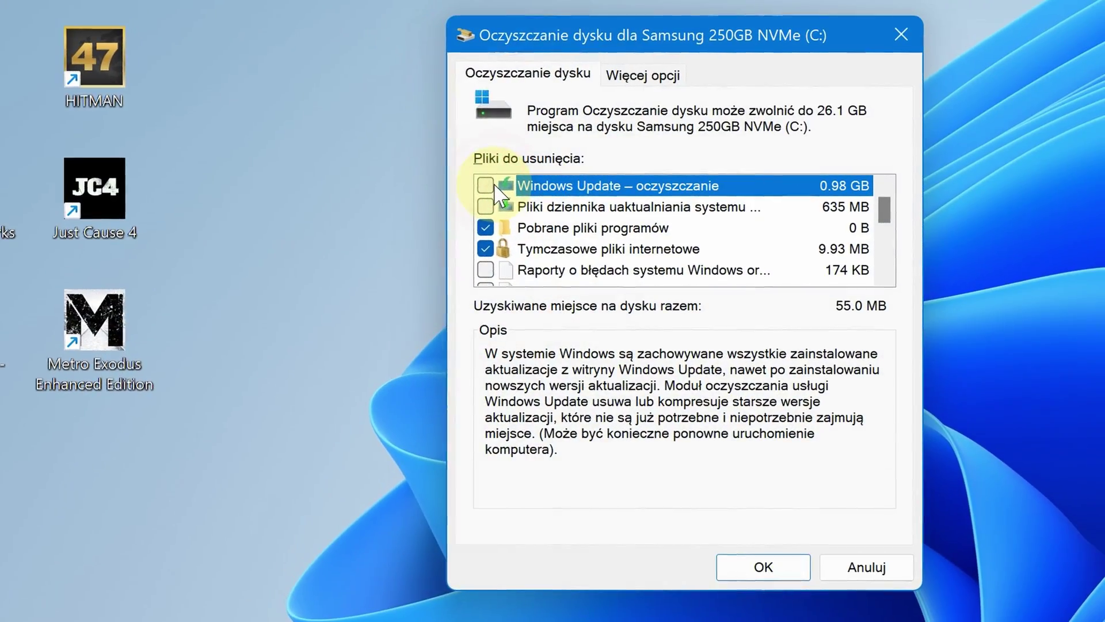
- Mark Windows Update cleanup, system upgrade logs, Windows error reports and delivery optimization files for removal from drive C:
click(482, 186)
click(483, 206)
click(482, 270)
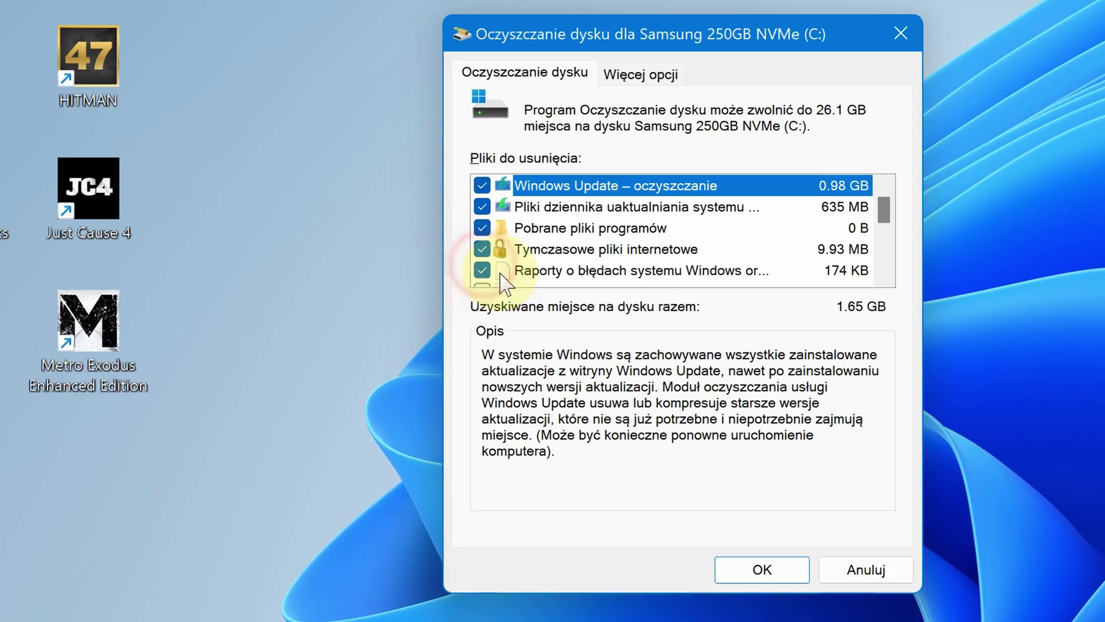
scroll(499, 280, down, 1)
click(479, 228)
click(480, 249)
- Mark language resource files, previous Windows installations, the Recycle Bin and temporary files for removal, and review the selected categories
scroll(483, 253, down, 2)
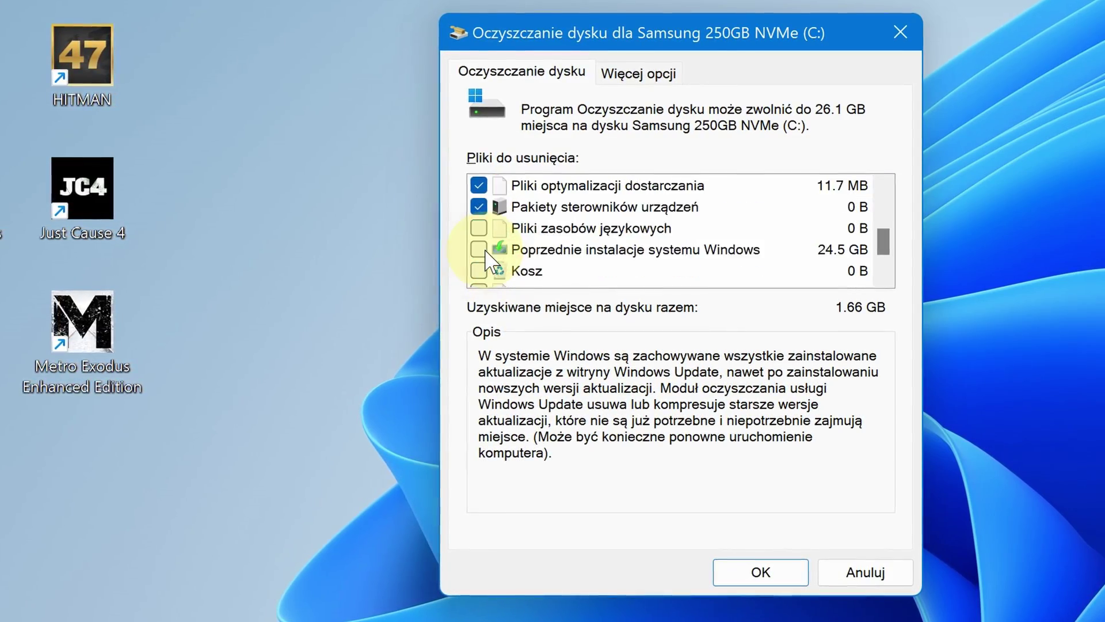
click(477, 185)
click(477, 206)
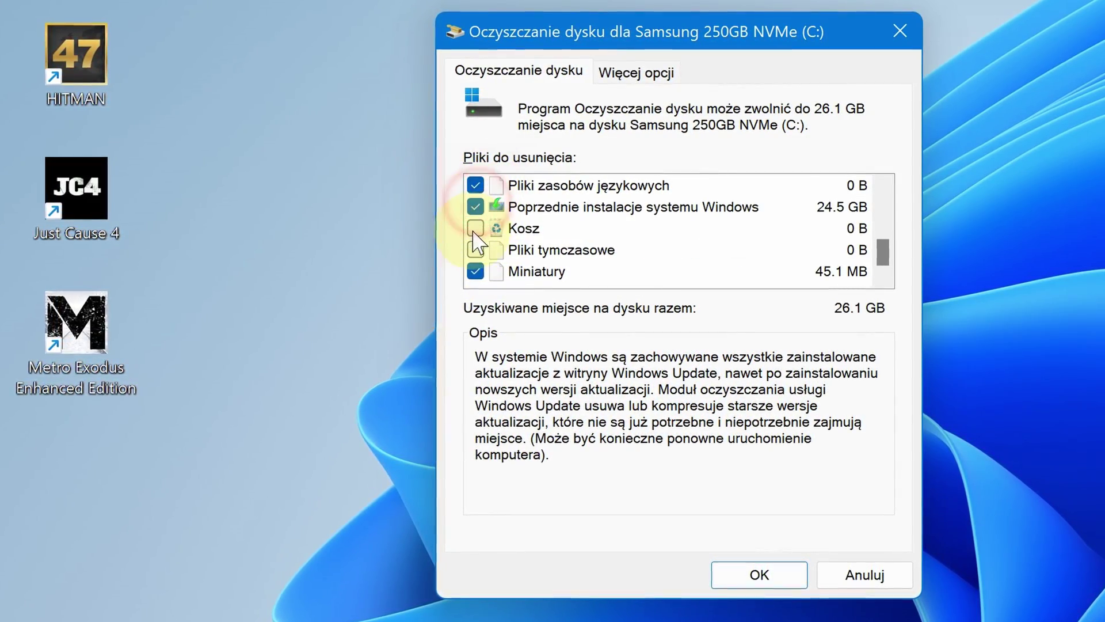
click(477, 228)
click(476, 250)
scroll(494, 259, up, 1)
scroll(493, 260, up, 2)
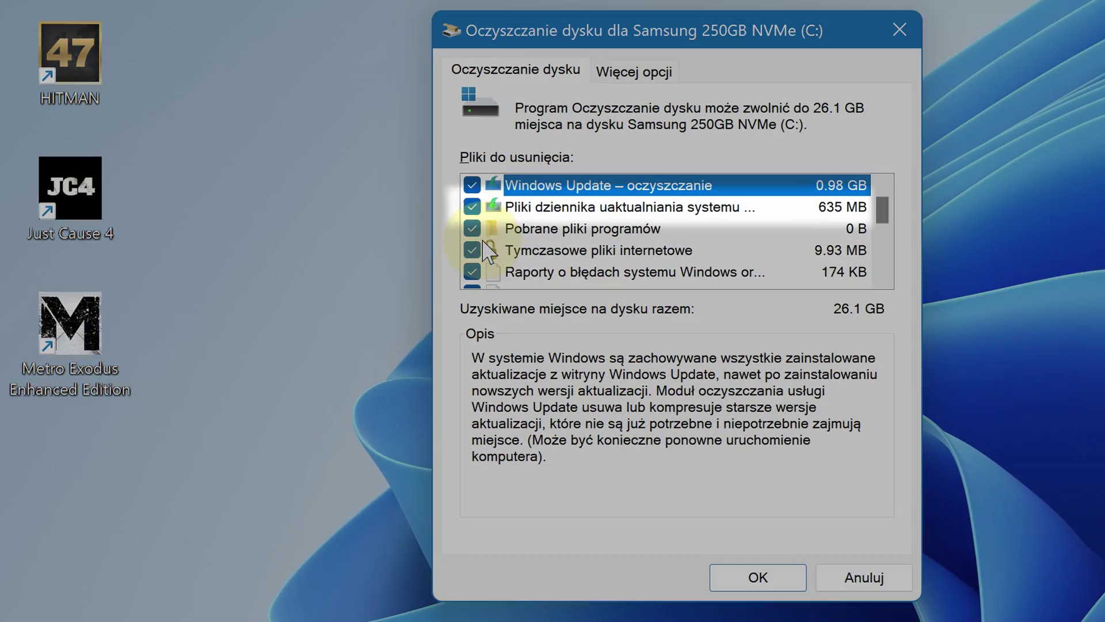
scroll(518, 248, down, 3)
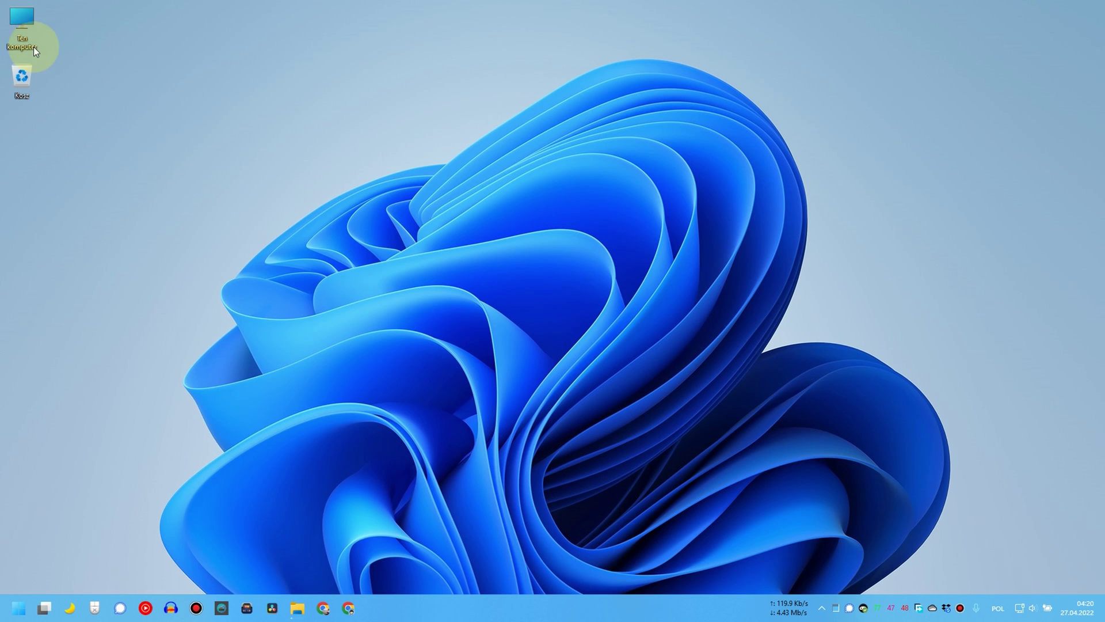
- Open the Win10 OS (C:) drive from This PC
double_click(22, 36)
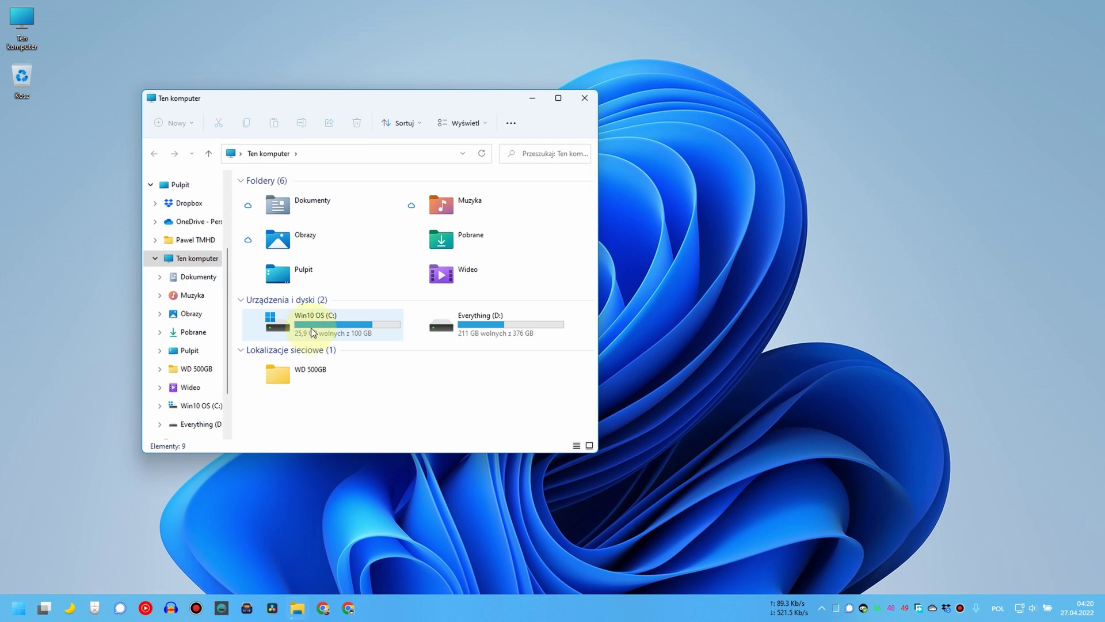
click(307, 326)
double_click(307, 326)
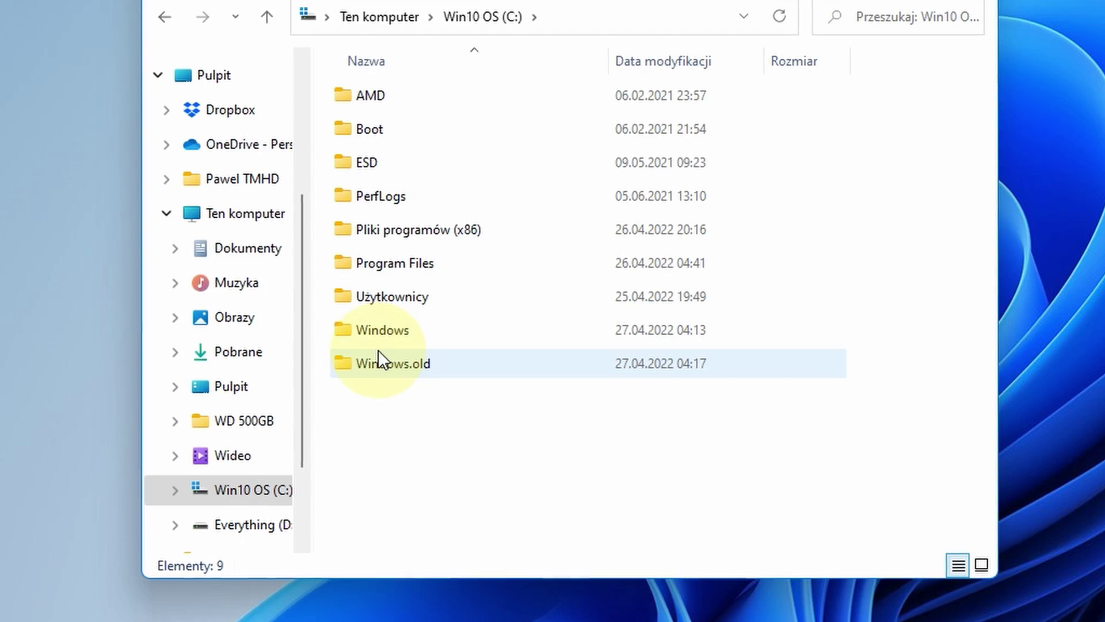
- View the properties of the Windows.old folder on drive C:
click(382, 353)
right_click(385, 365)
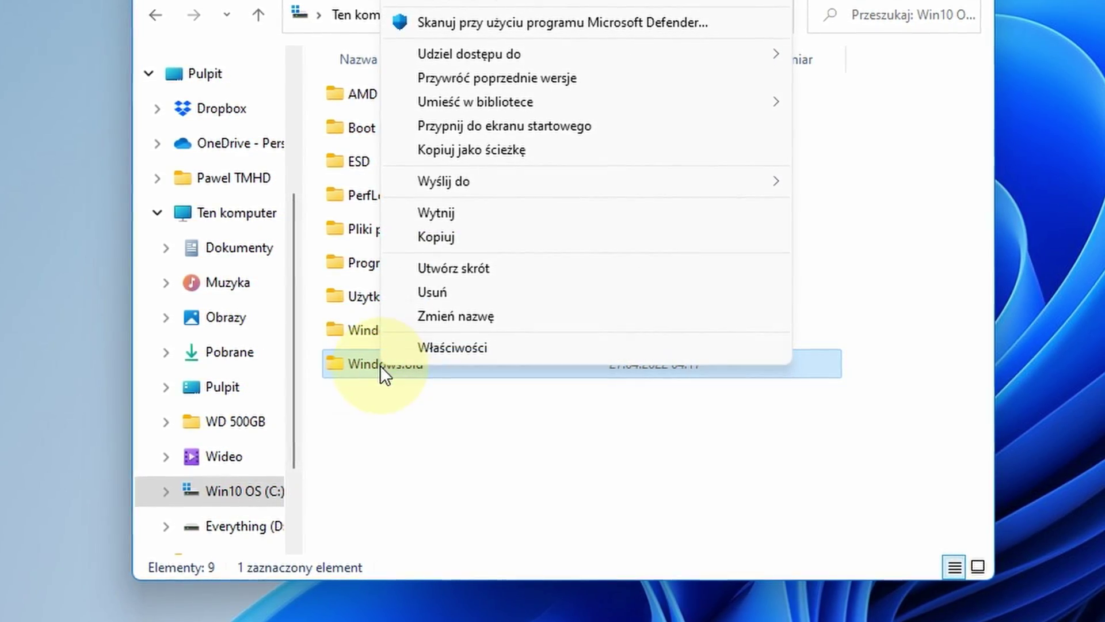
right_click(449, 372)
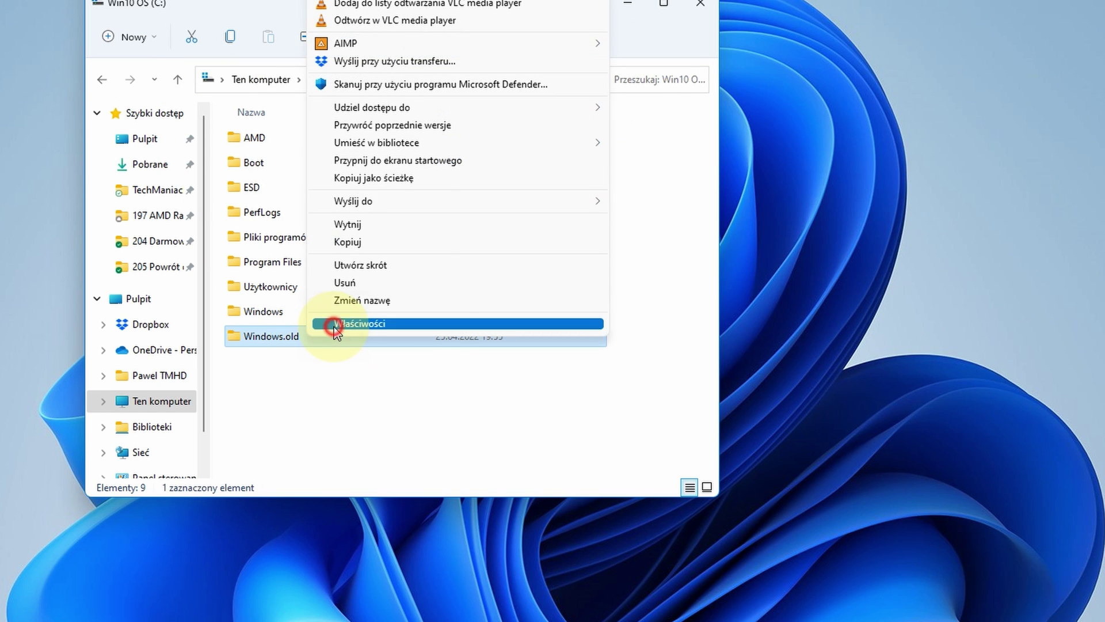
click(335, 324)
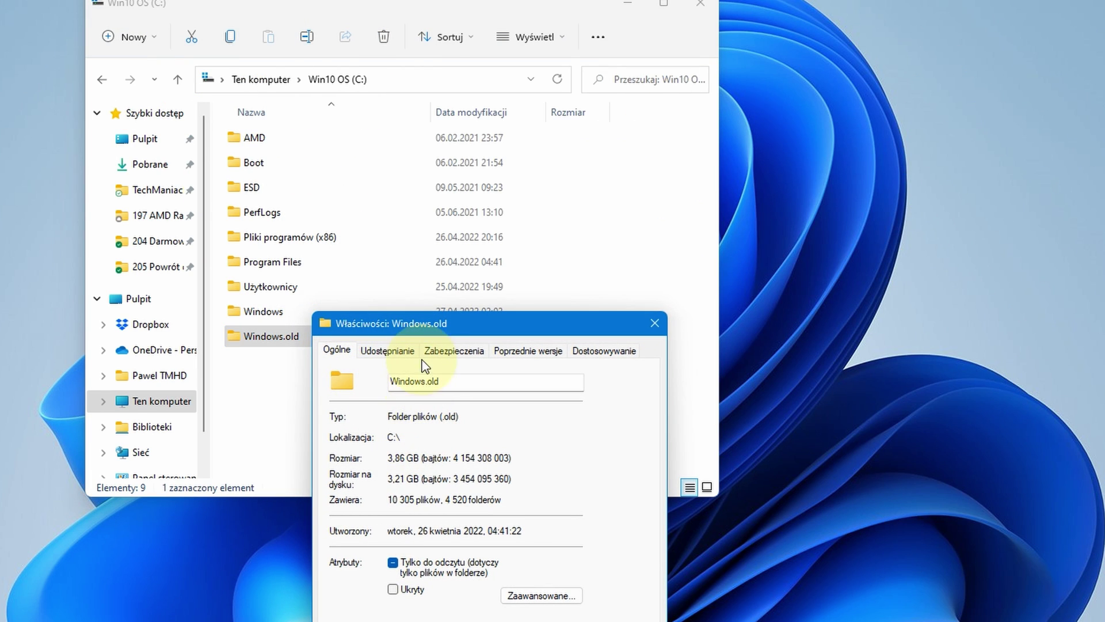
drag(414, 329, 386, 303)
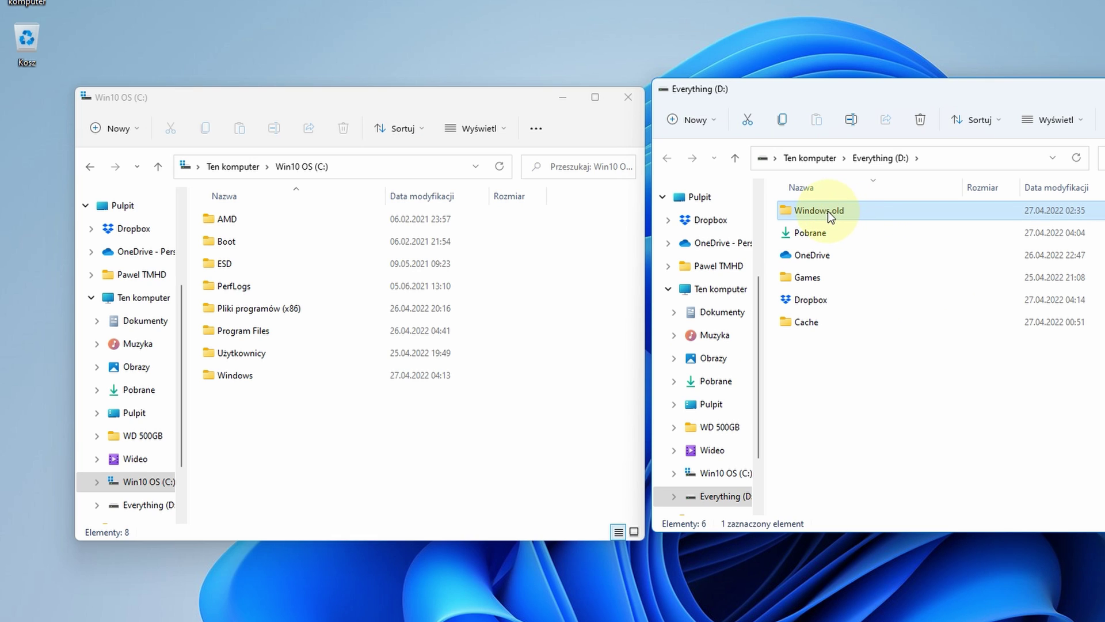
- Copy the Windows.old folder from Everything (D:) to the root of Win10 OS (C:)
drag(828, 210, 636, 478)
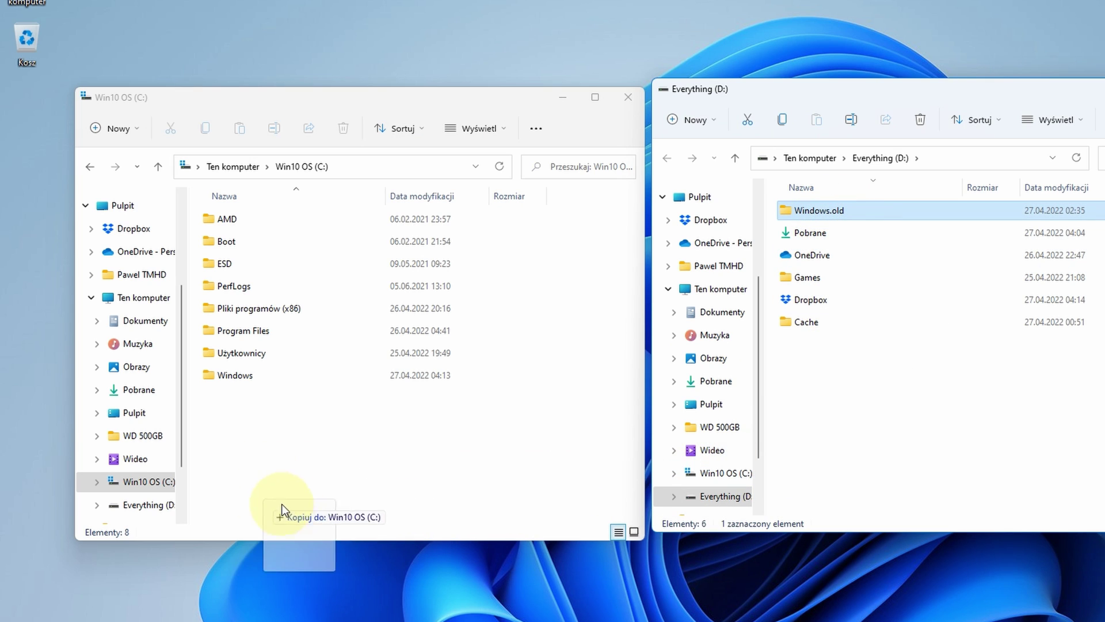
drag(278, 445, 278, 443)
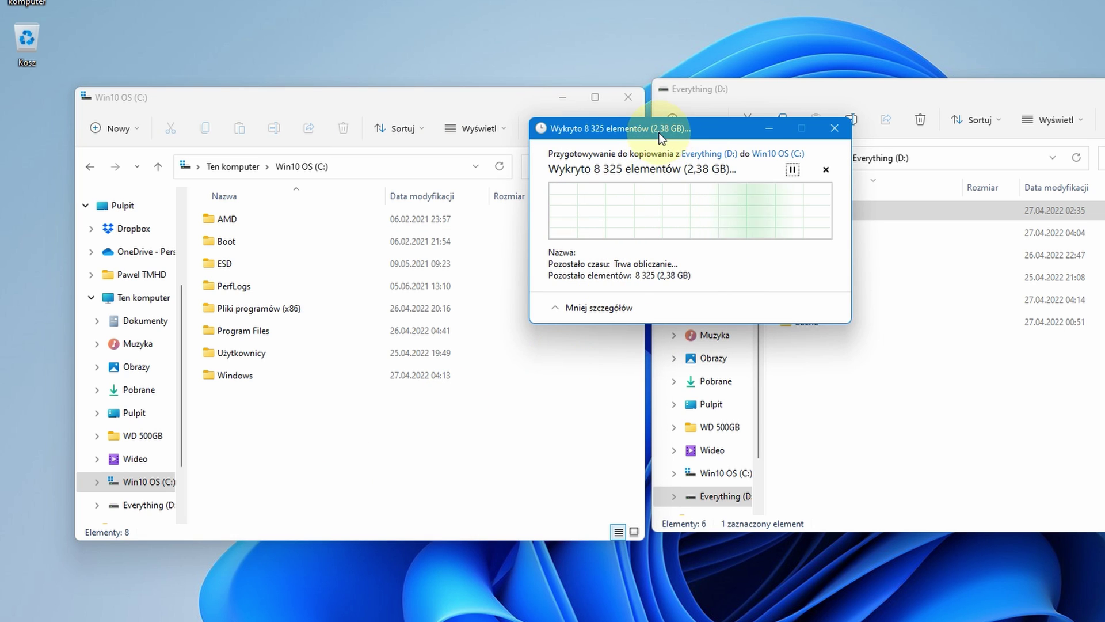
drag(659, 137, 621, 431)
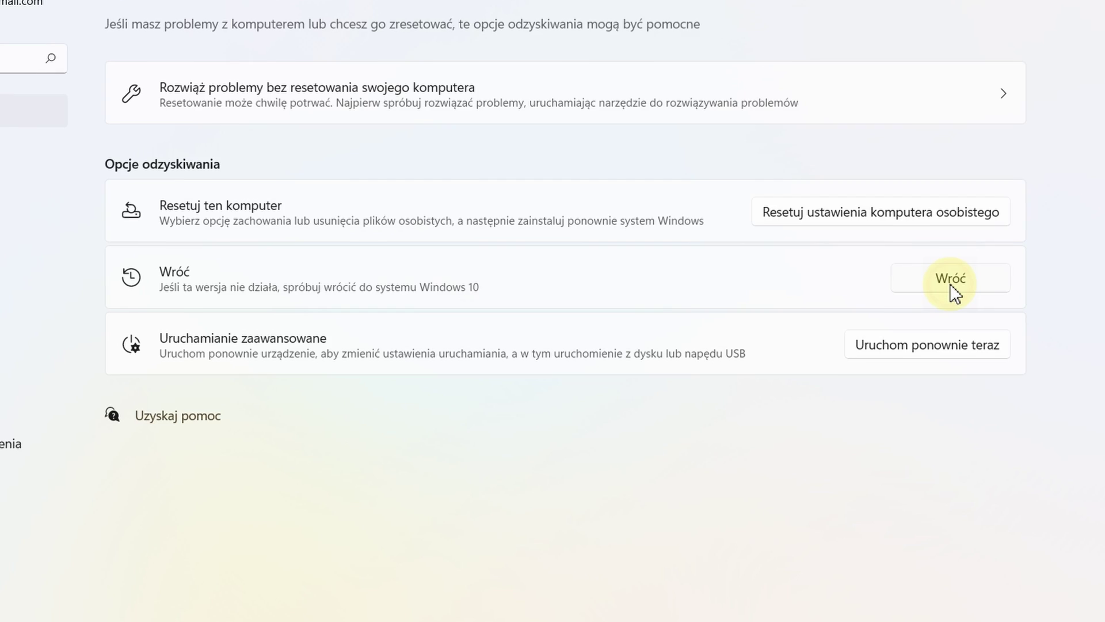
- Start the option to go back to Windows 10 in the recovery settings
click(955, 282)
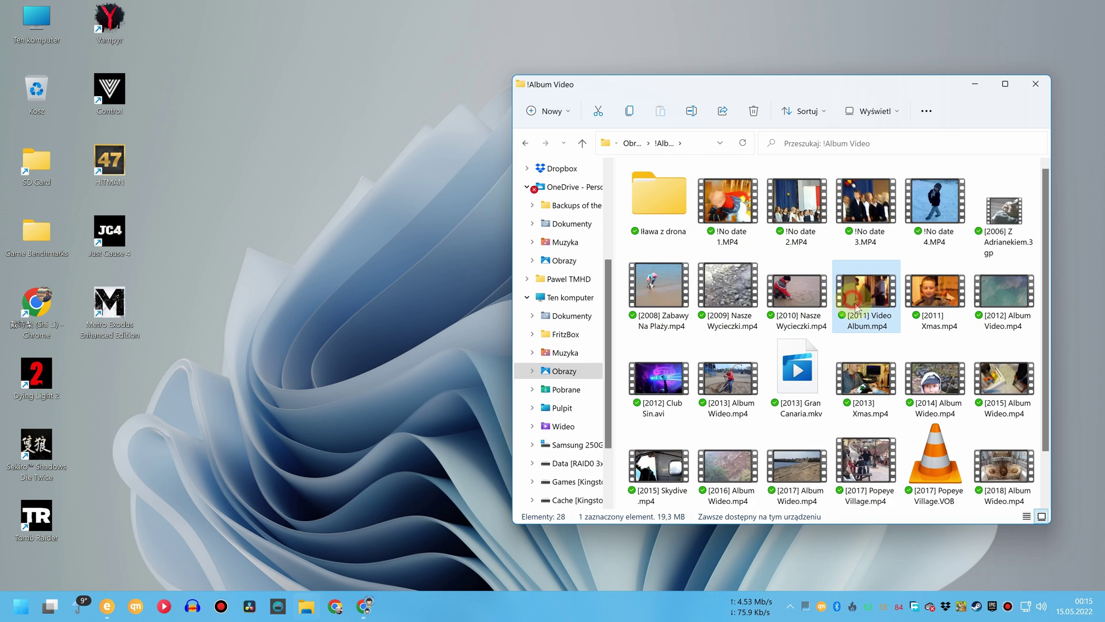
- Look through the video files in the !Album Video folder and go to the Documents folder
key(Down)
key(Left)
key(Left)
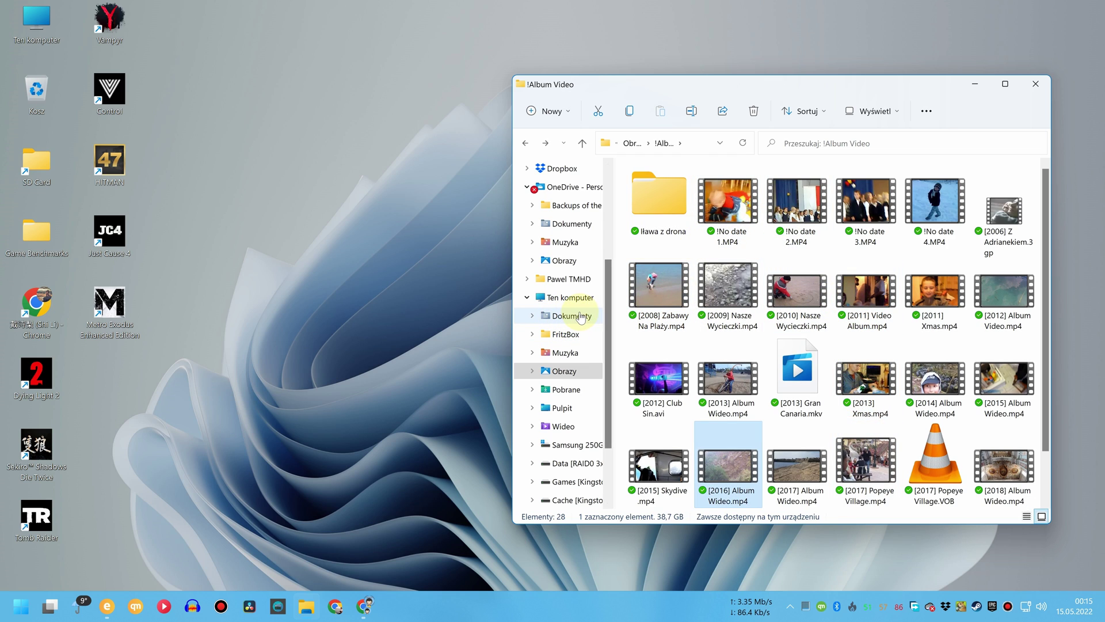
click(580, 319)
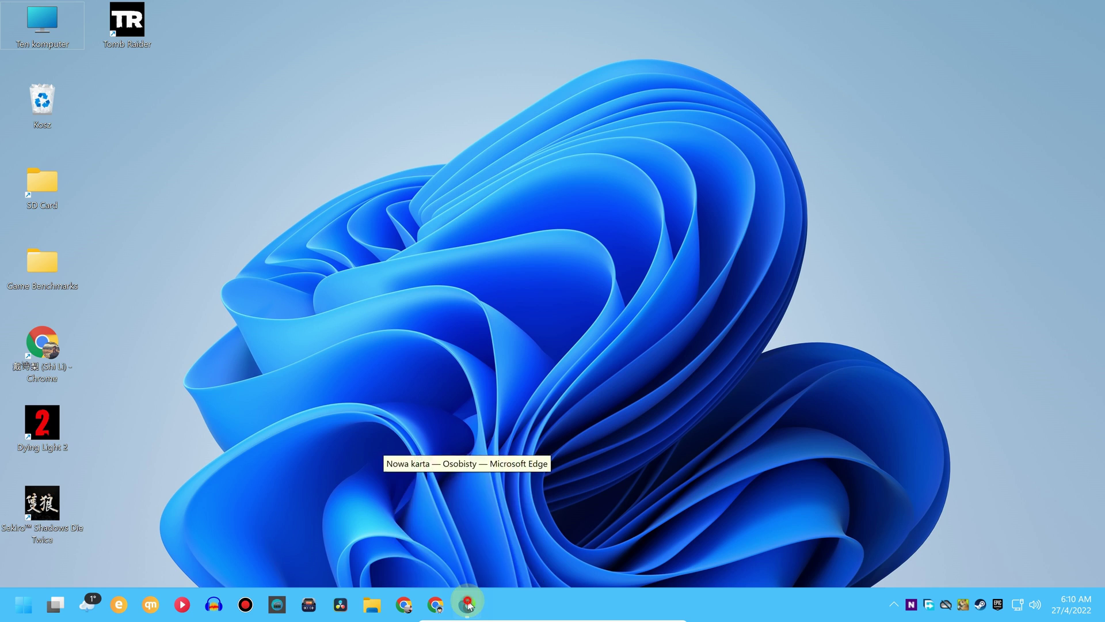
- Switch to Microsoft Edge and go to bit.ly/pobierzwin10
click(468, 603)
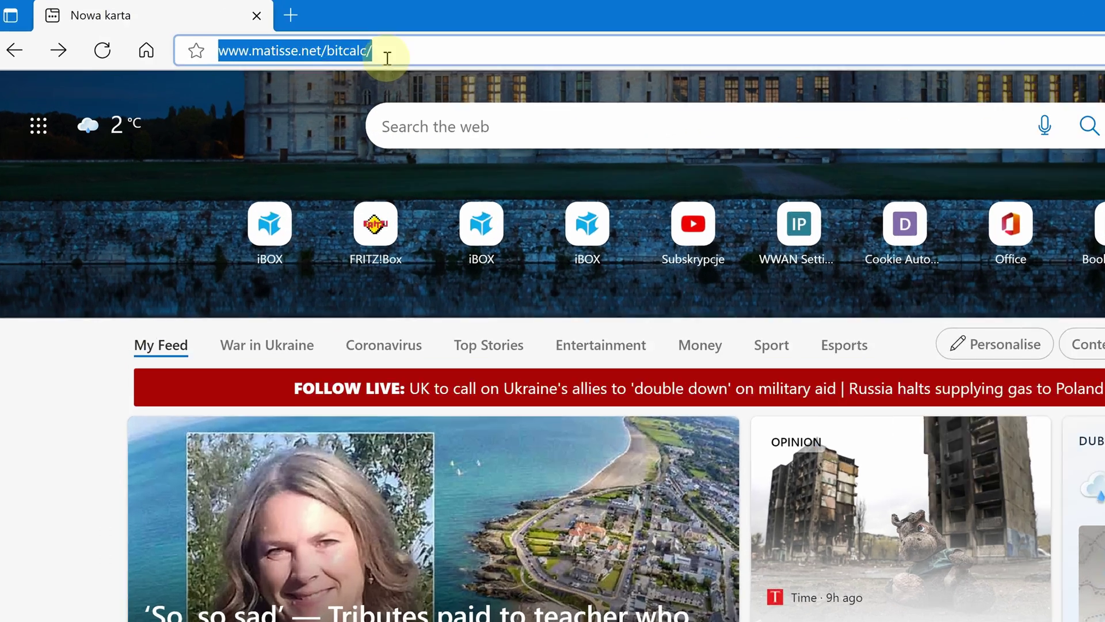
text(bit.ly/)
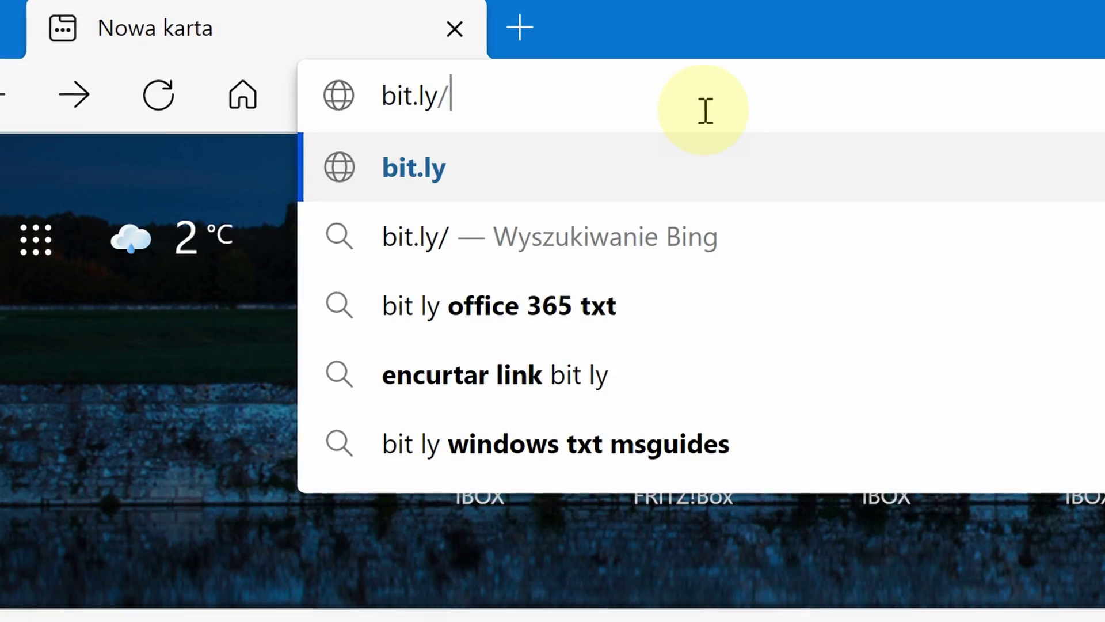
text(pobierzwin10)
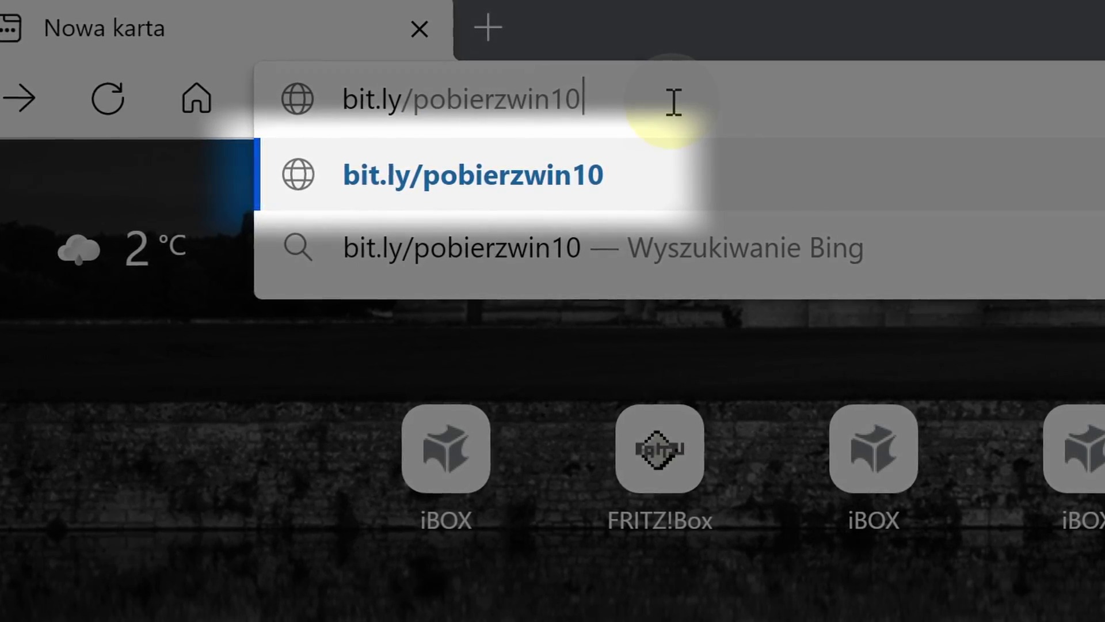
key(Return)
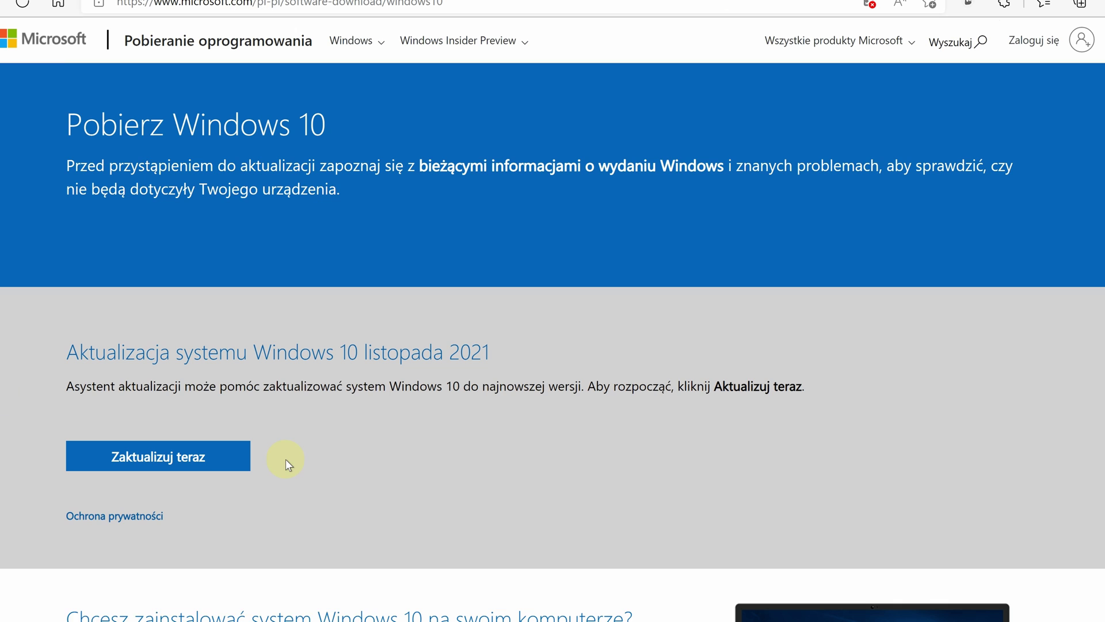
- Download the Windows 10 media creation tool from the Microsoft download page
scroll(286, 459, down, 4)
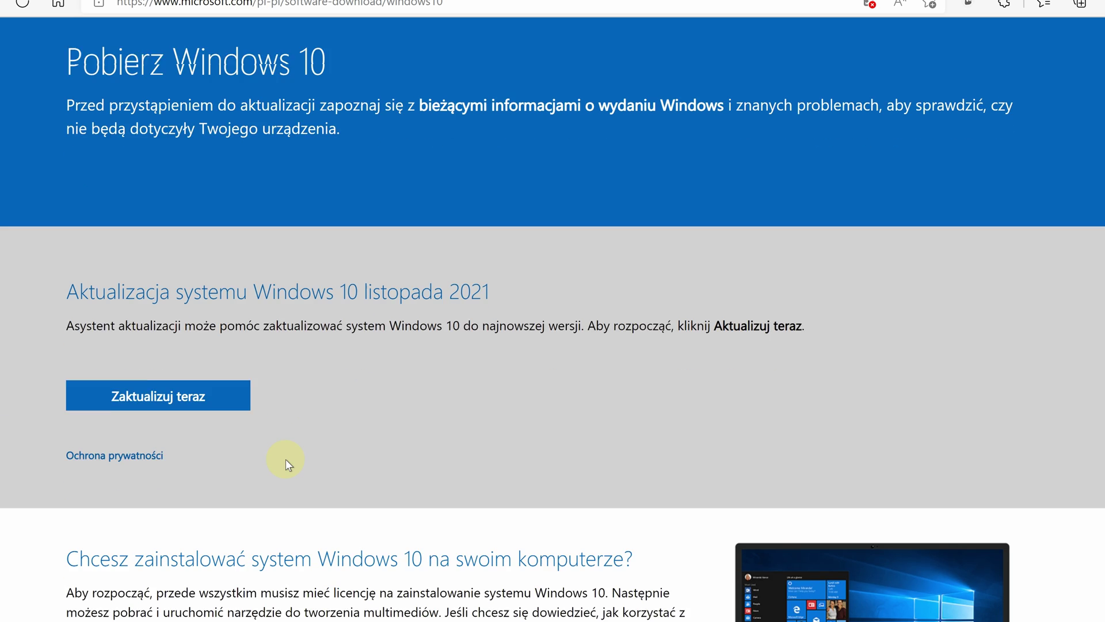
scroll(288, 354, down, 3)
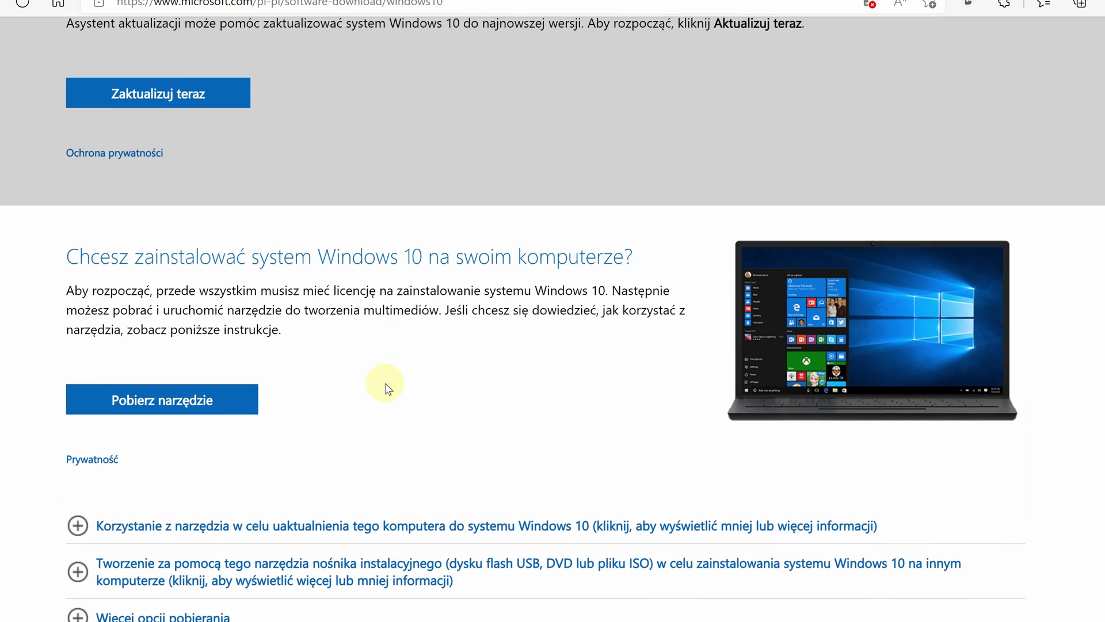
click(225, 407)
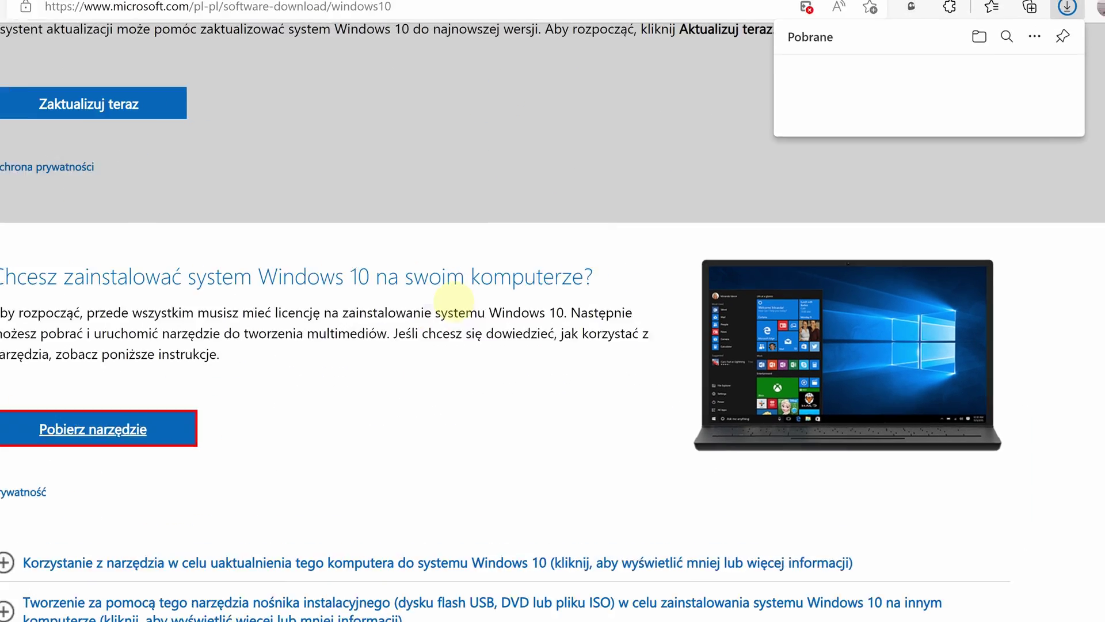
click(579, 172)
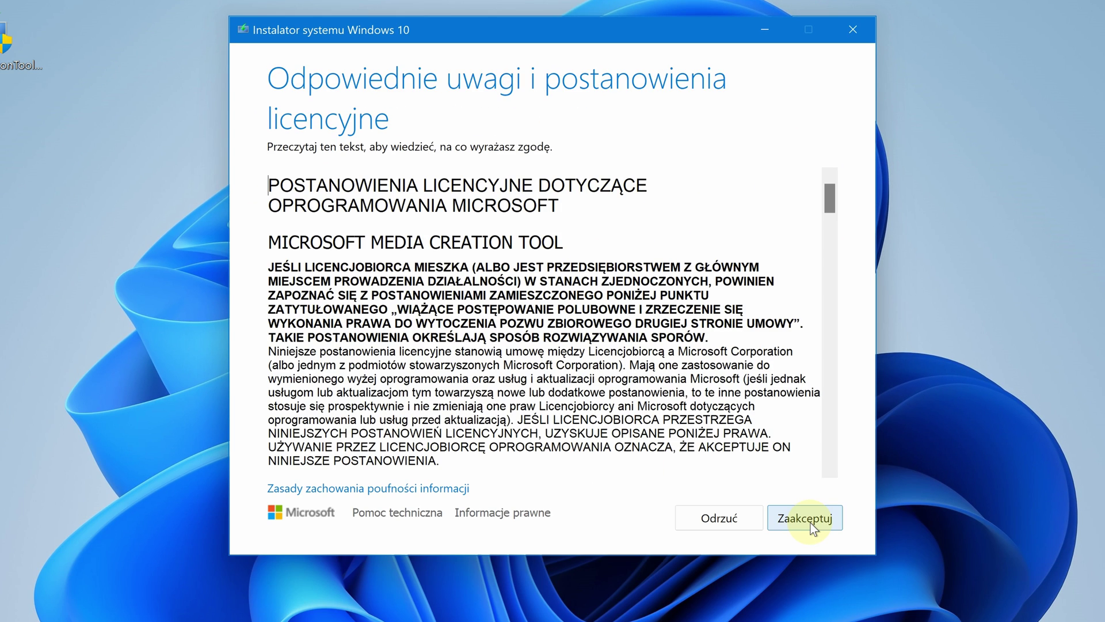
- Accept the tool's license terms, choose to upgrade this computer now, and accept the Windows 10 license terms
click(806, 519)
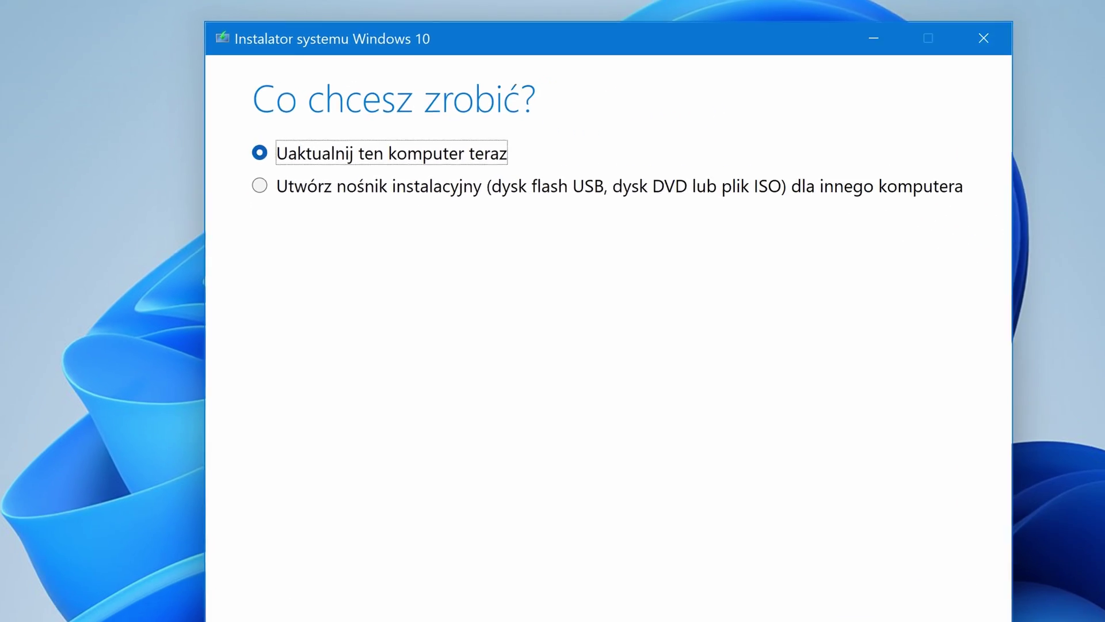
click(827, 524)
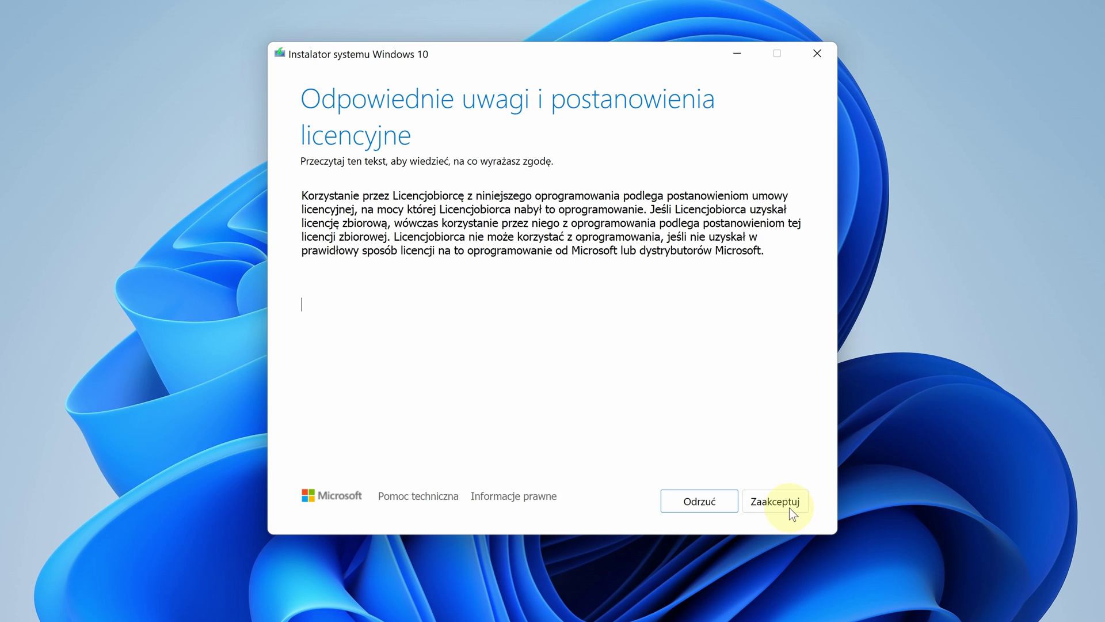
click(799, 503)
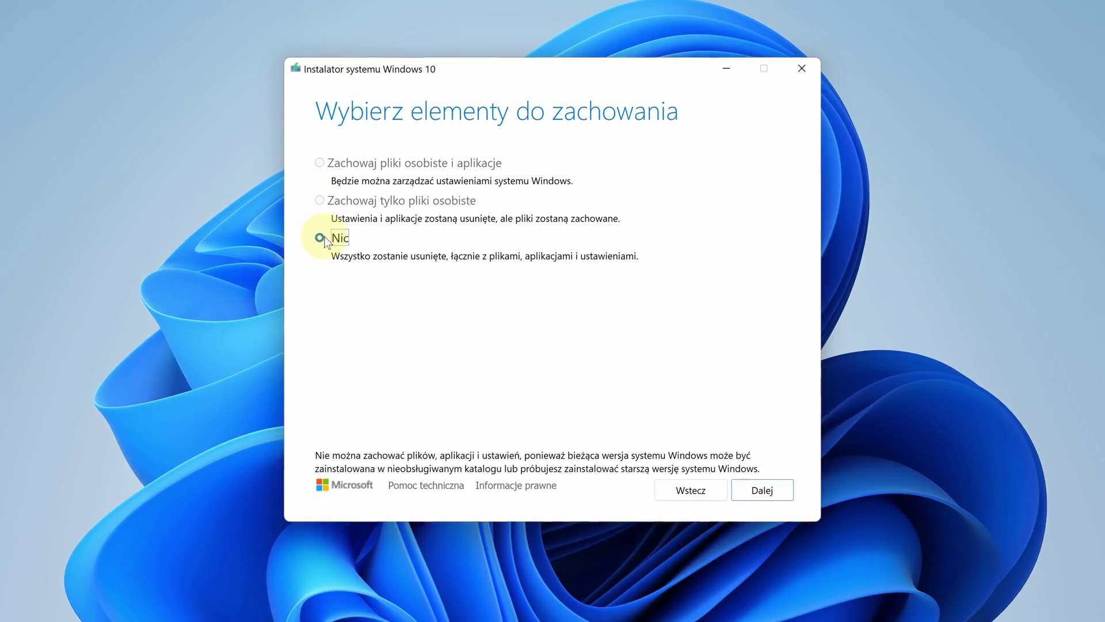
- Choose to keep nothing and start the Windows 10 Pro installation
click(781, 491)
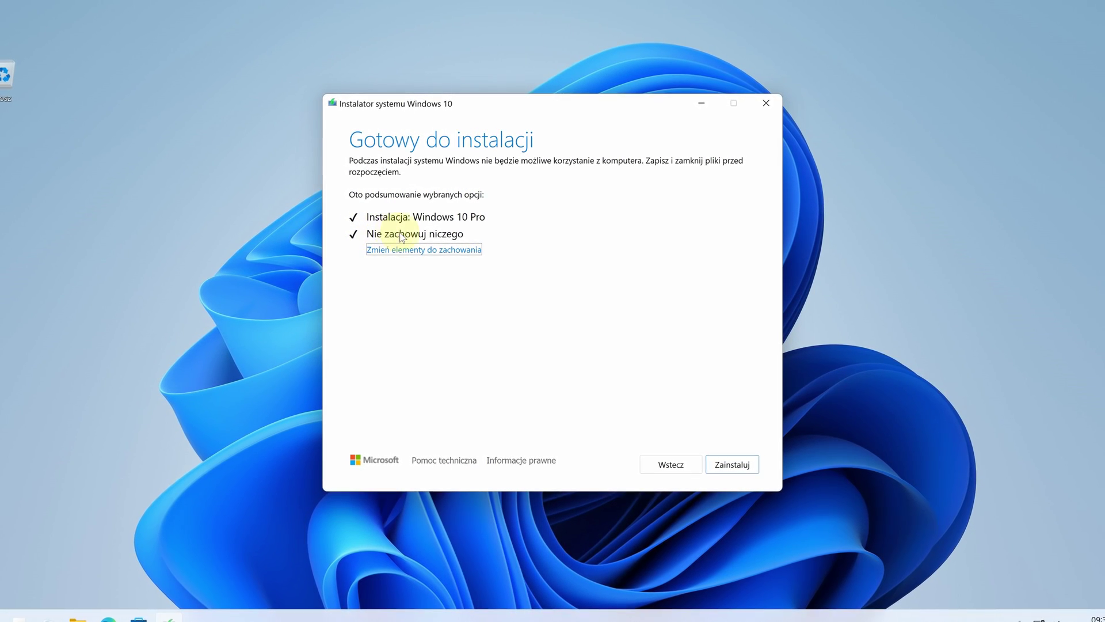
click(720, 462)
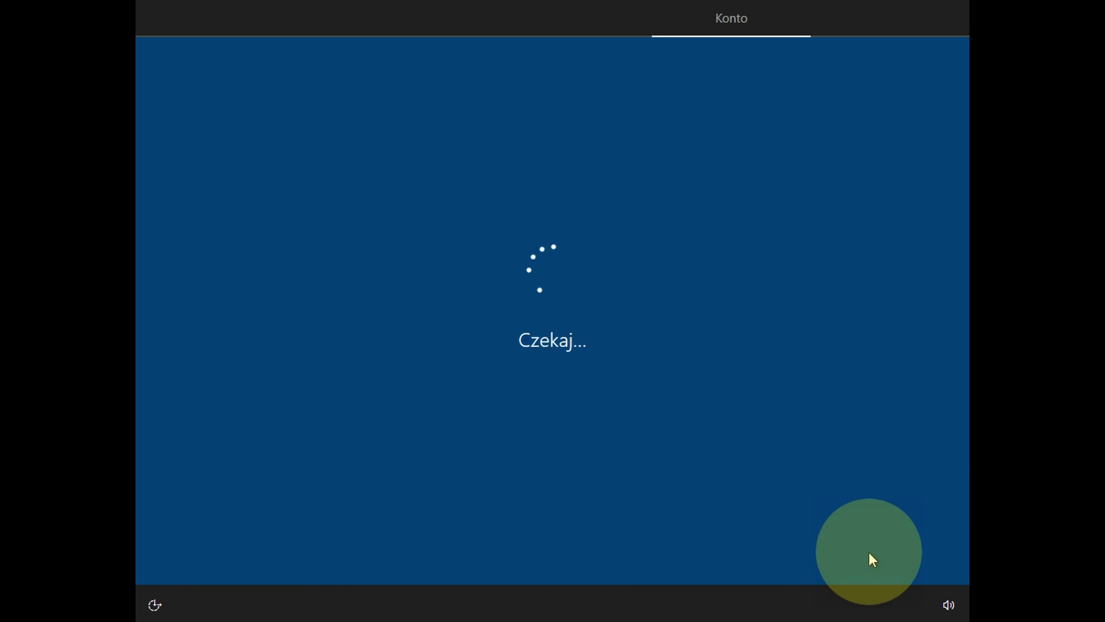
click(536, 297)
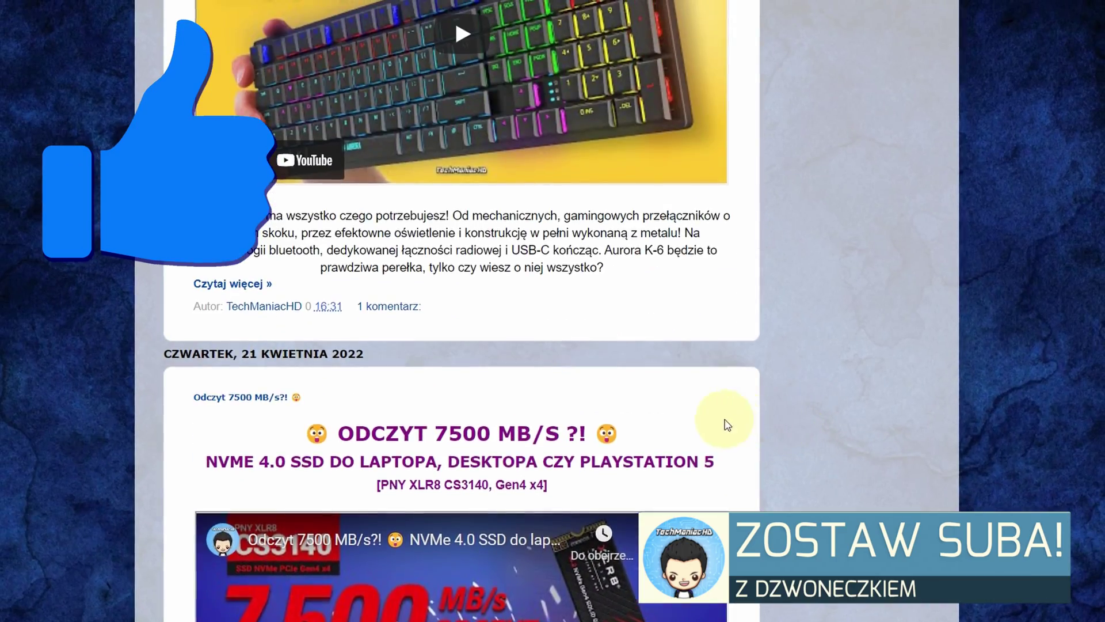
- Examine the computer section of the TechManiacHD site, including its Windows tips and other tips
scroll(708, 420, up, 10)
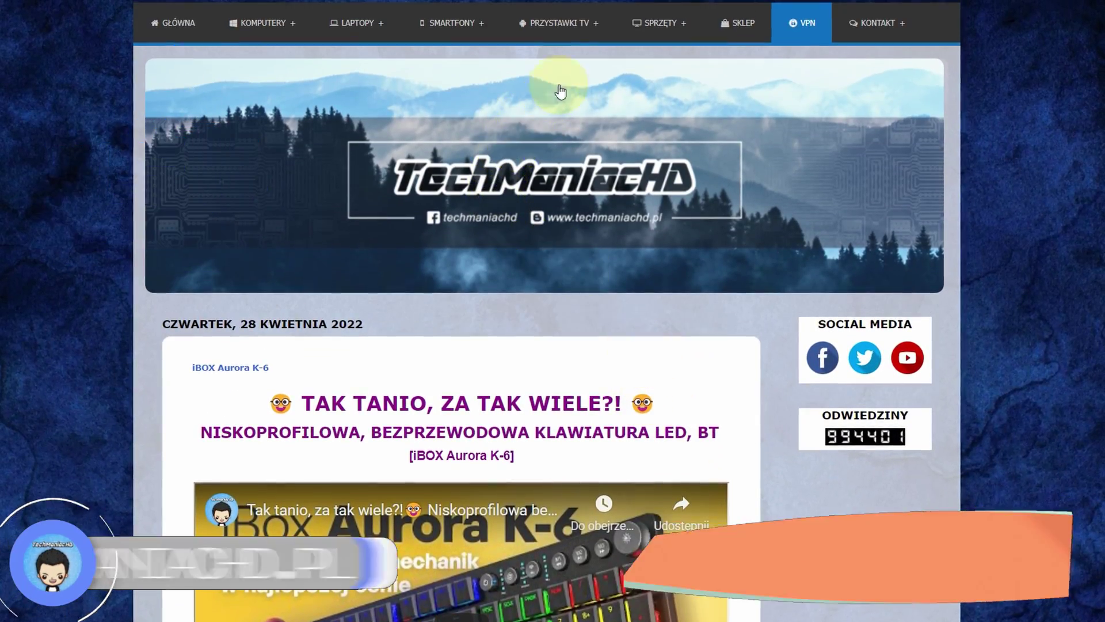
mouse_move(519, 38)
mouse_move(246, 33)
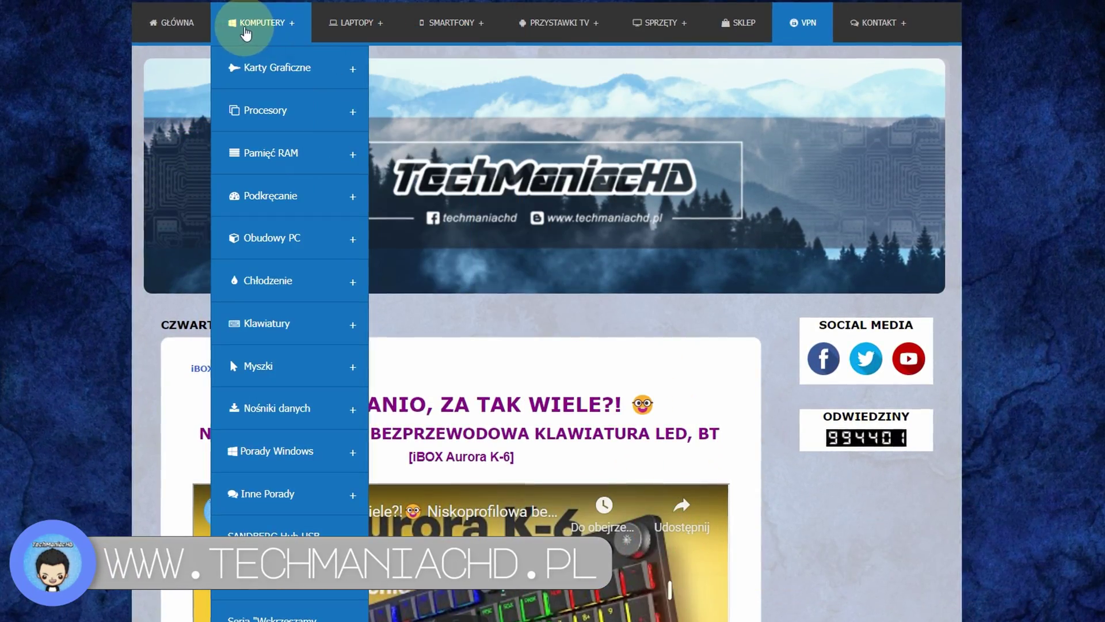
mouse_move(279, 423)
scroll(279, 423, down, 4)
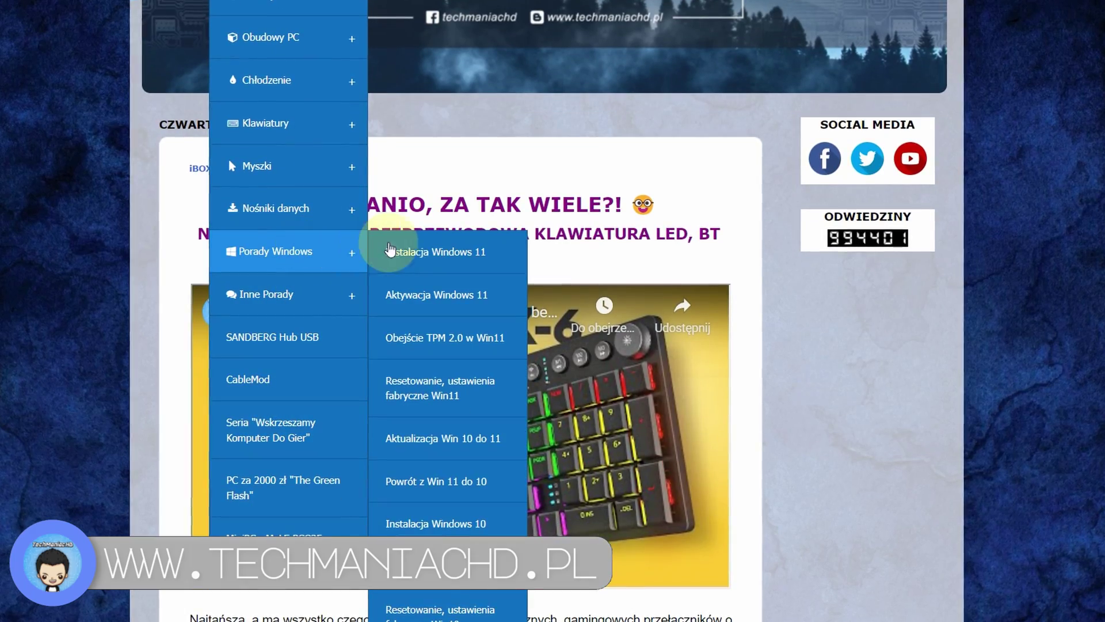
scroll(462, 454, down, 4)
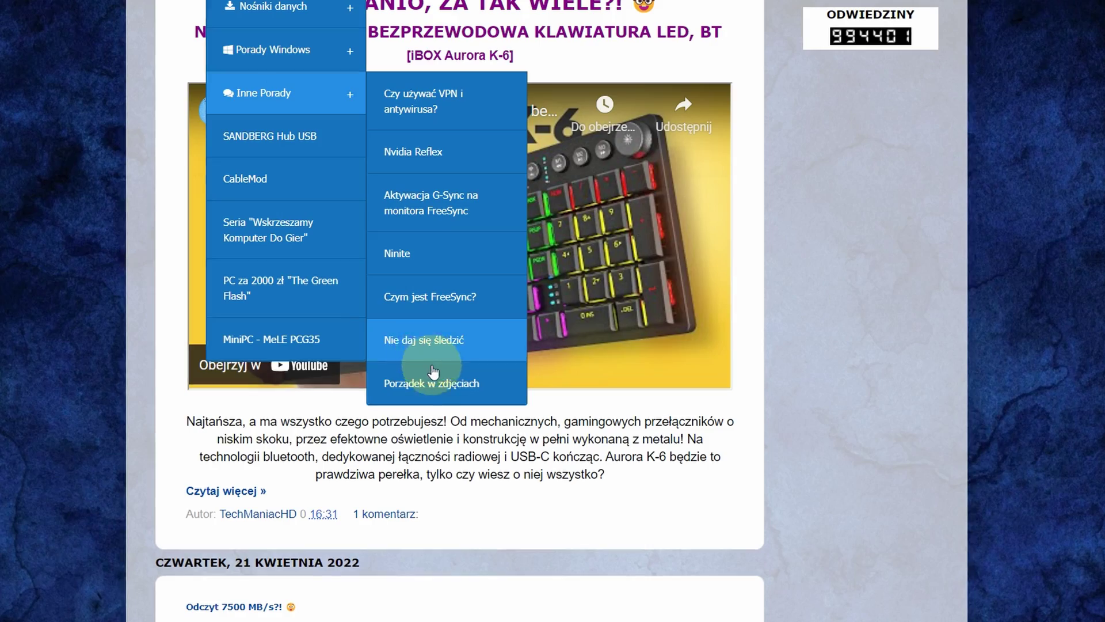
scroll(328, 308, up, 6)
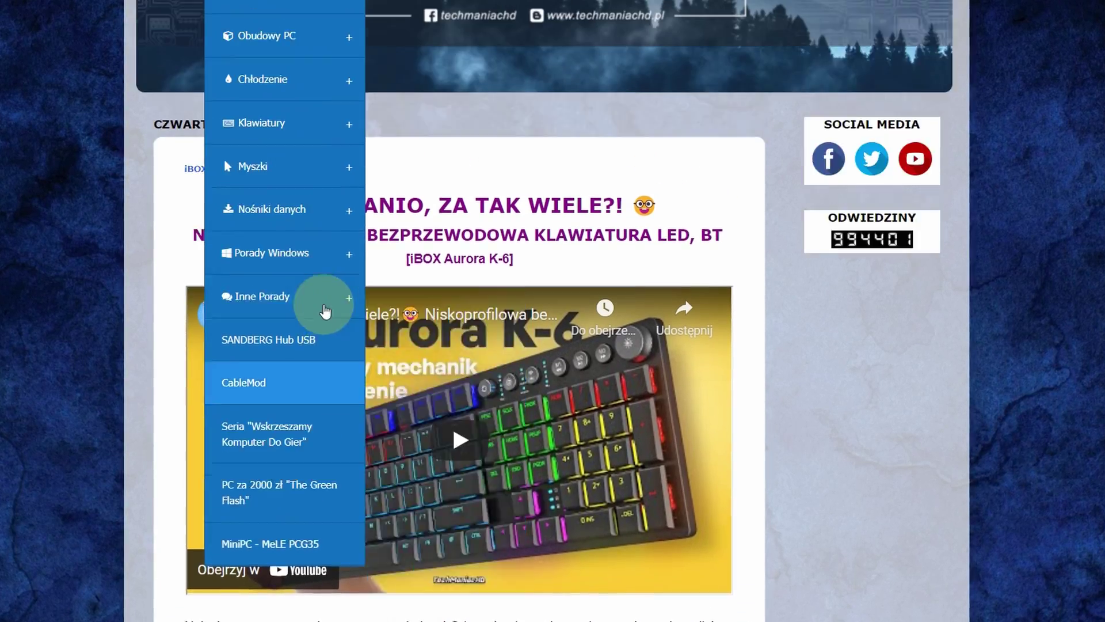
- Examine the laptop, equipment and smartphone categories of the TechManiacHD site
mouse_move(308, 284)
mouse_move(348, 36)
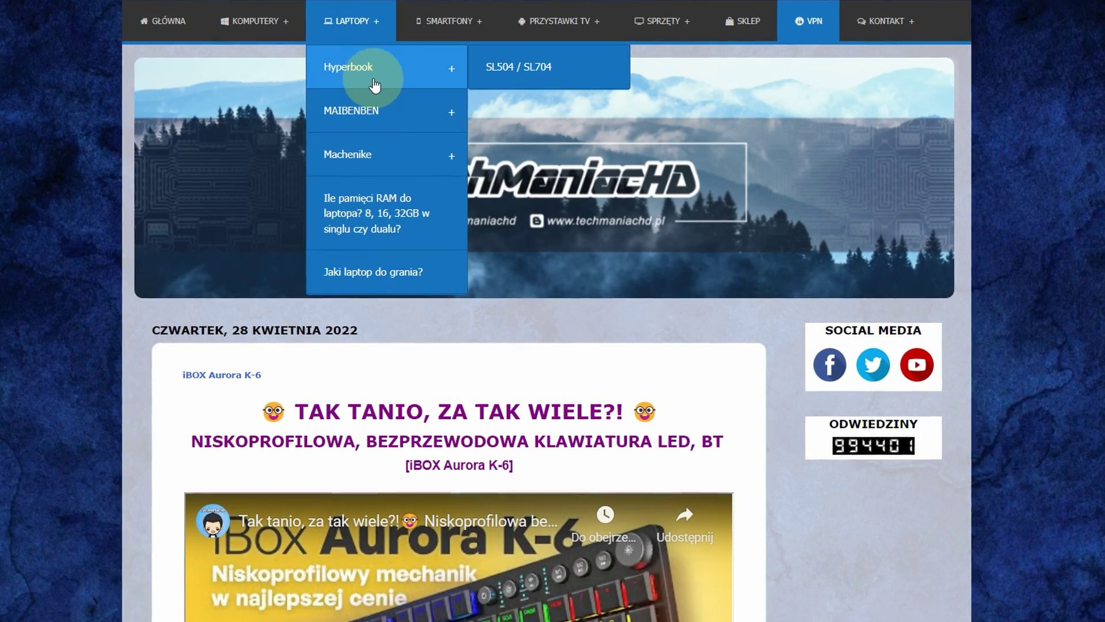
mouse_move(393, 126)
mouse_move(662, 26)
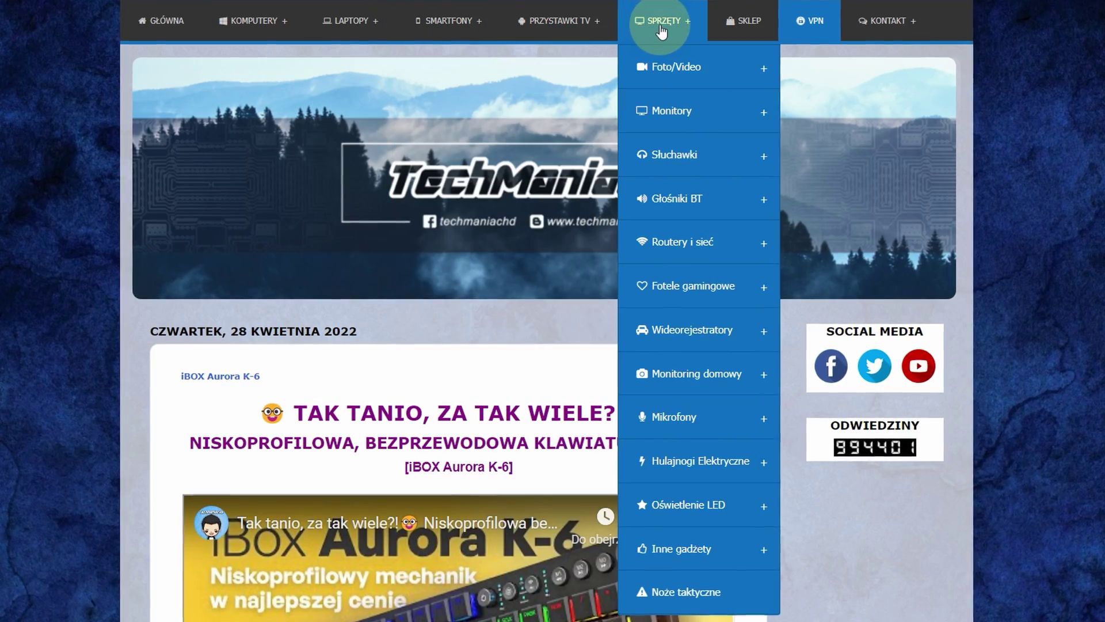
mouse_move(694, 378)
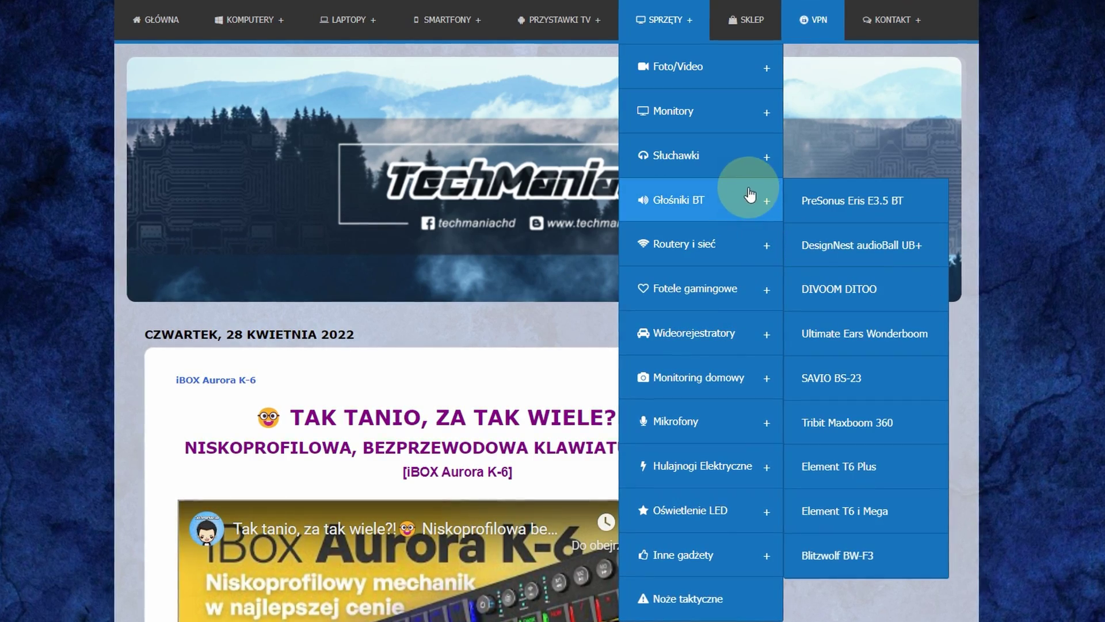
mouse_move(463, 20)
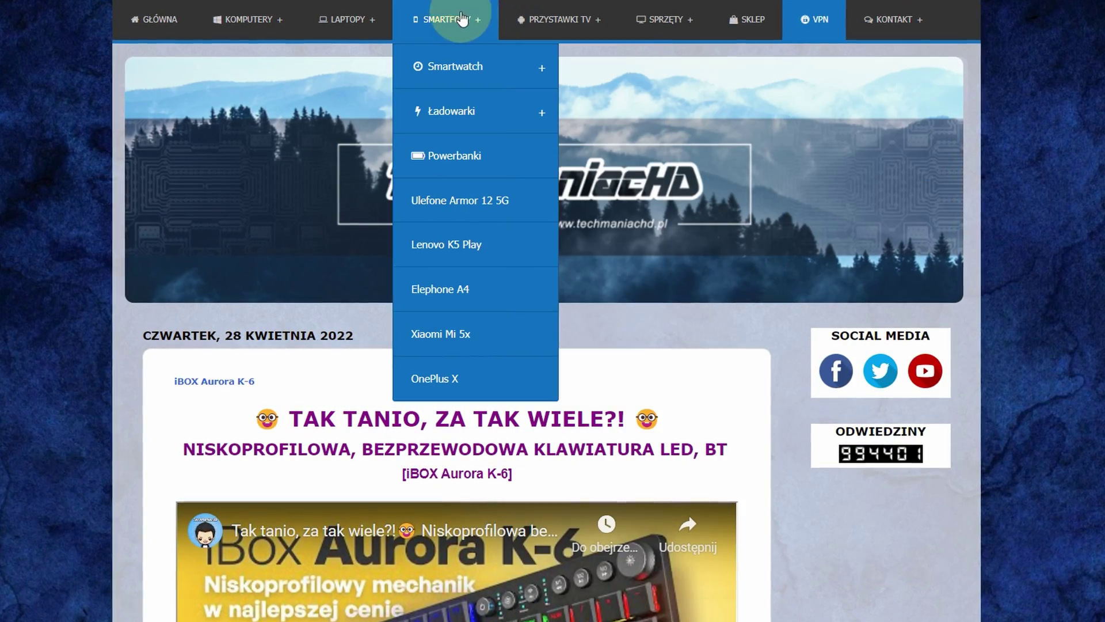